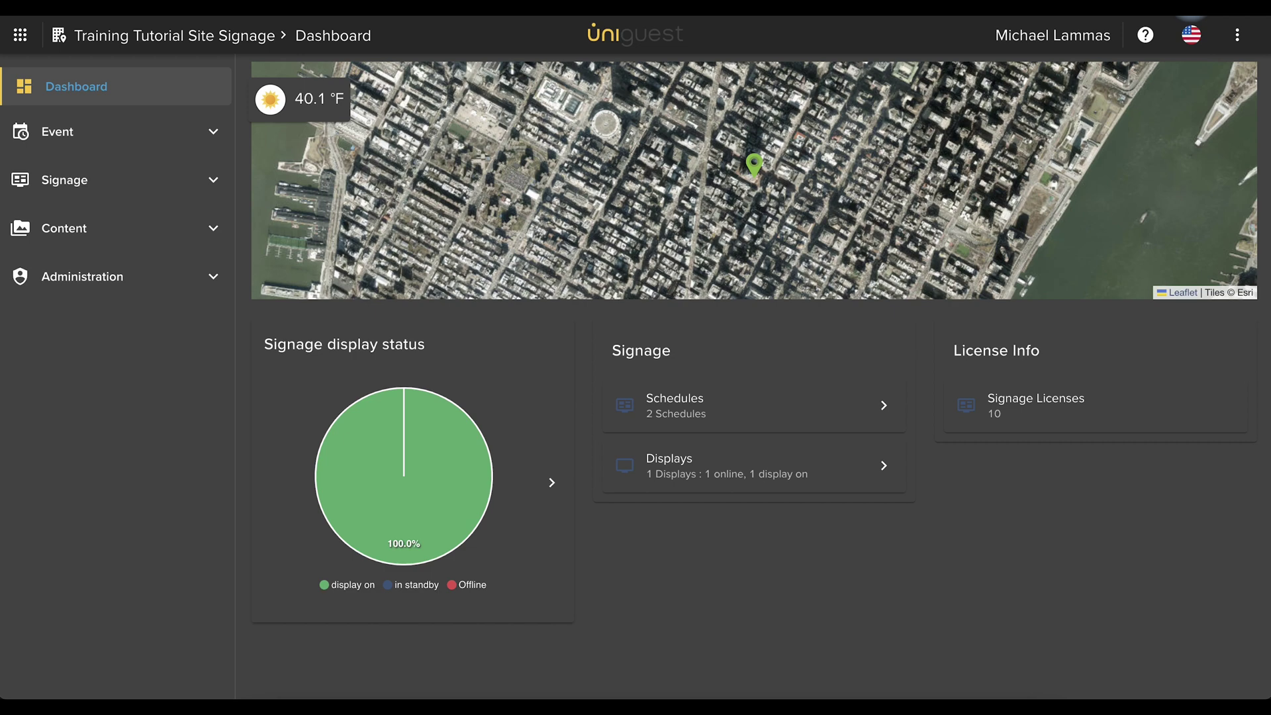
# - Expand Signage, go to Signage Screens, and scroll right to the Training Room 1 row's actions
pyautogui.click(108, 180)
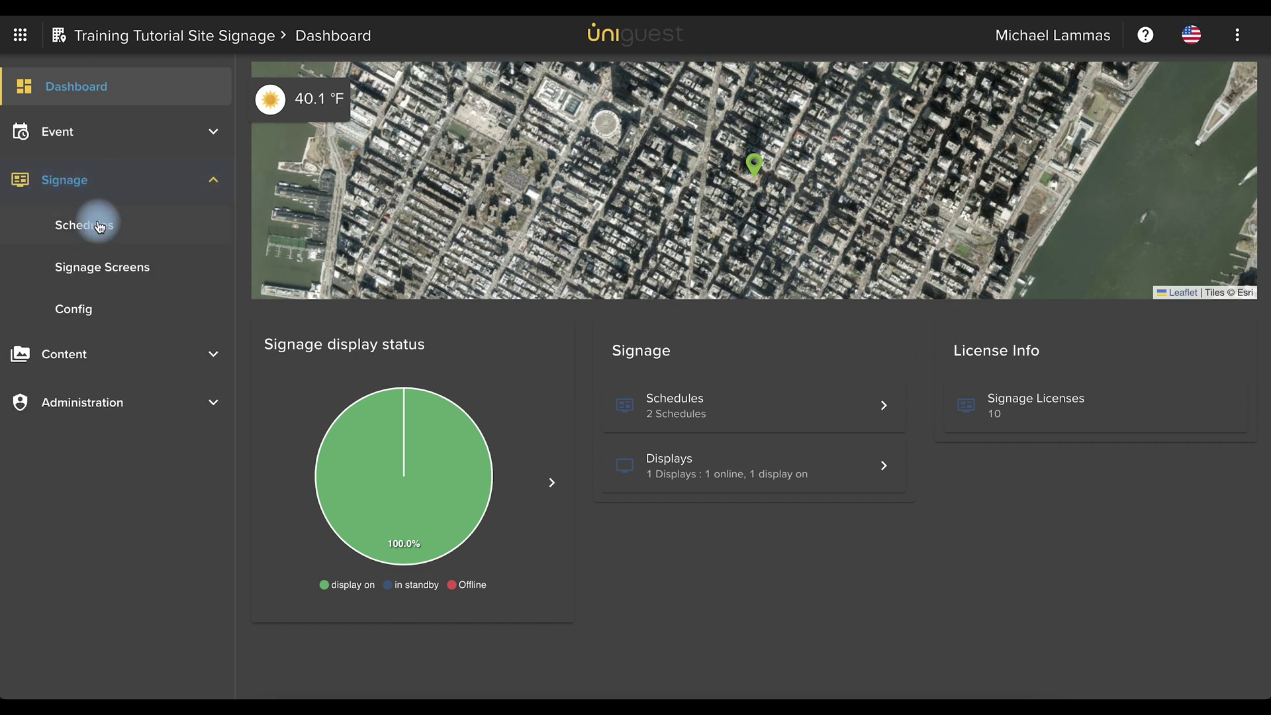
pyautogui.click(78, 266)
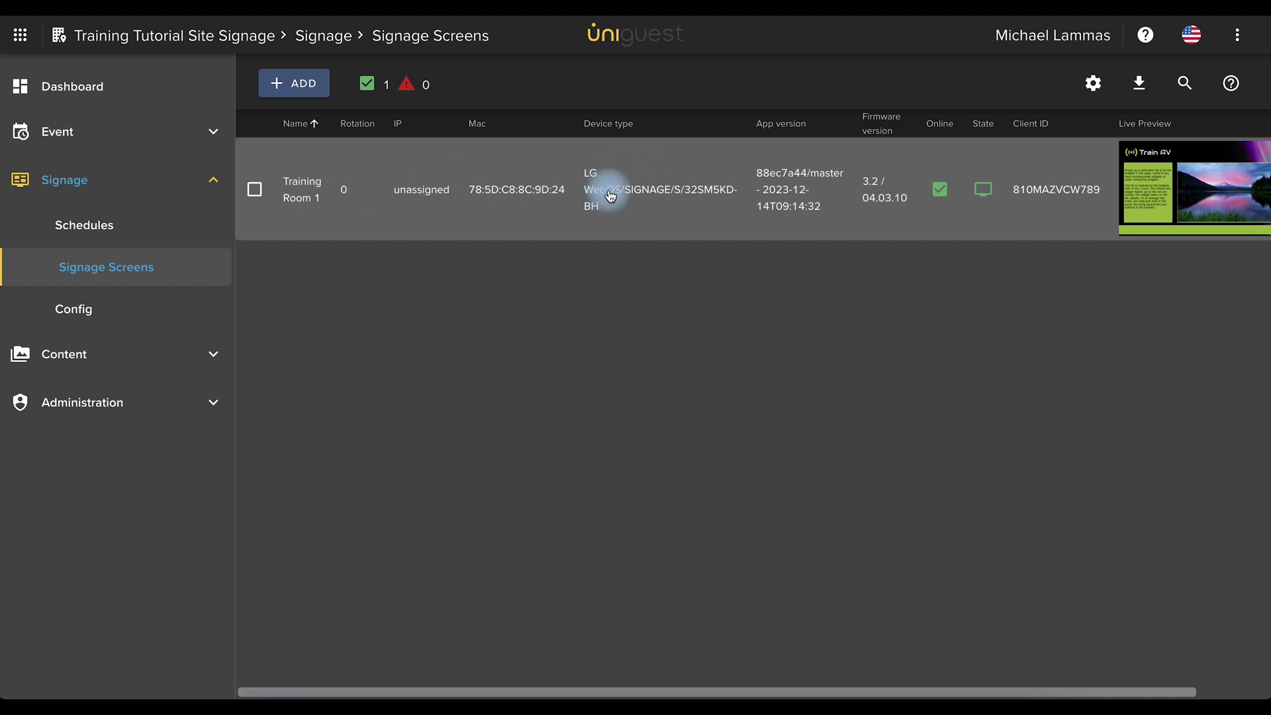
pyautogui.hscroll(3, 610, 195)
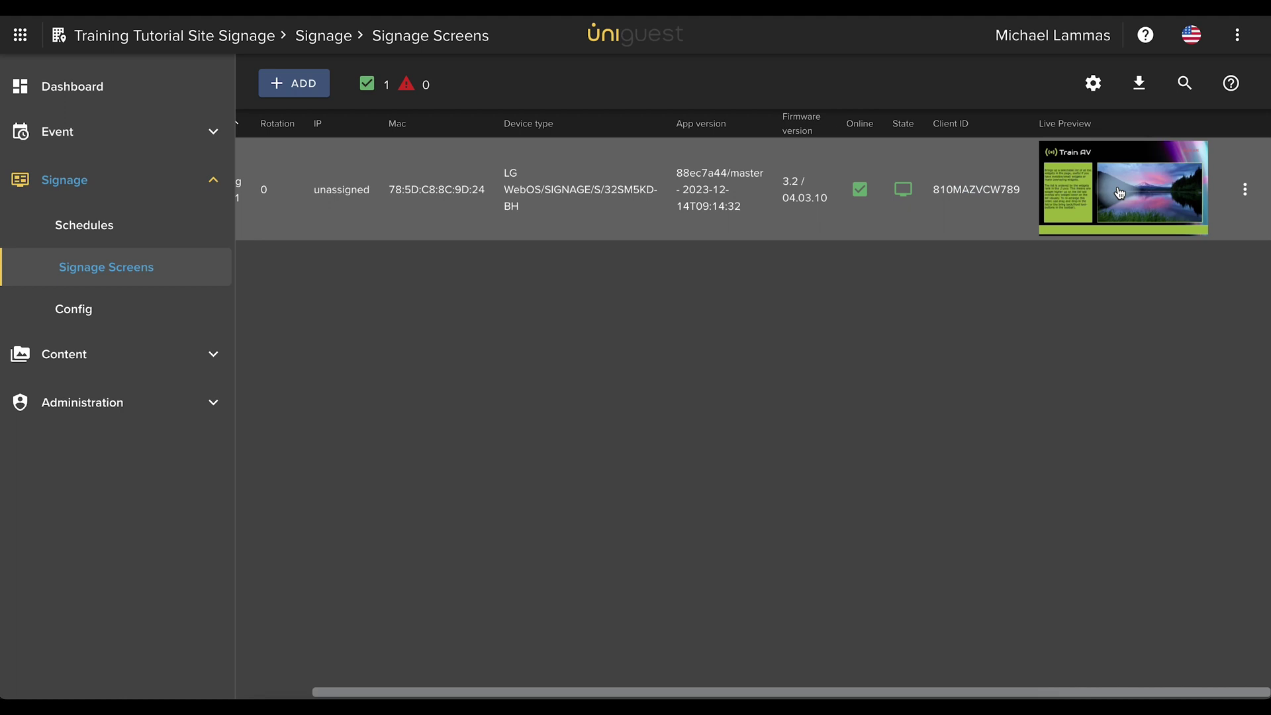
# - Open Training Room 1's details and request a device status update
pyautogui.click(1247, 189)
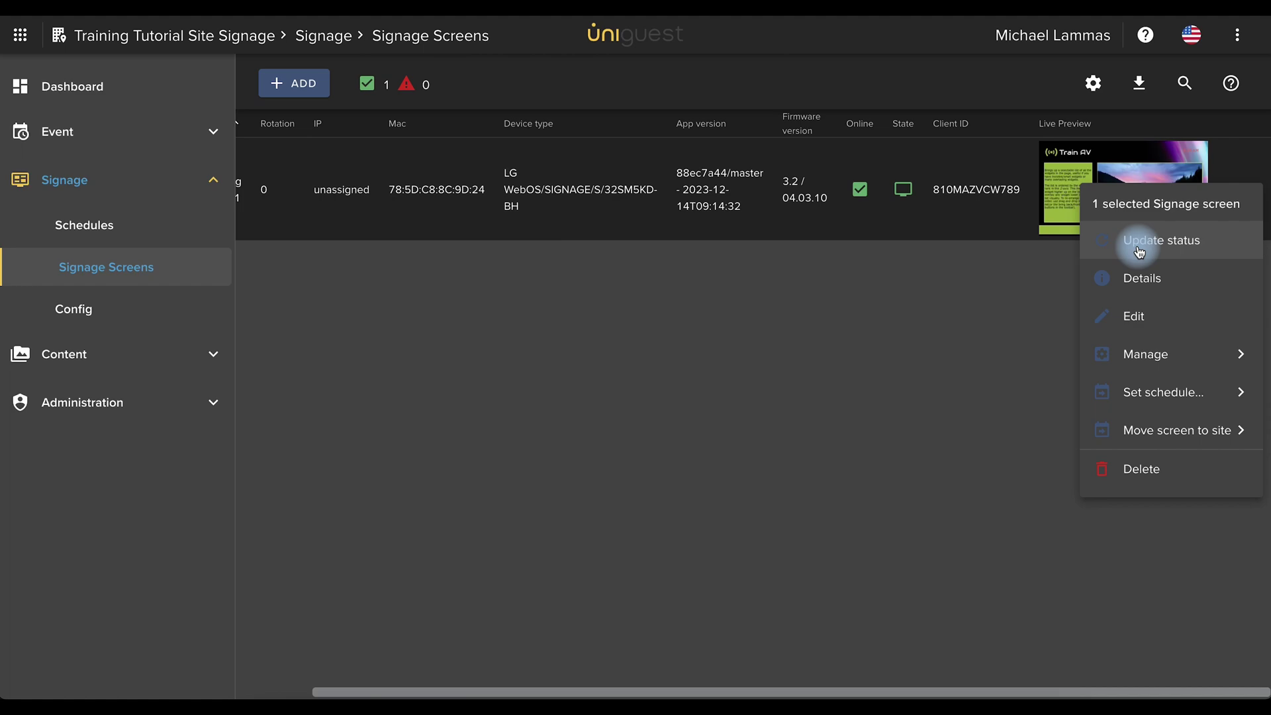
pyautogui.click(1132, 278)
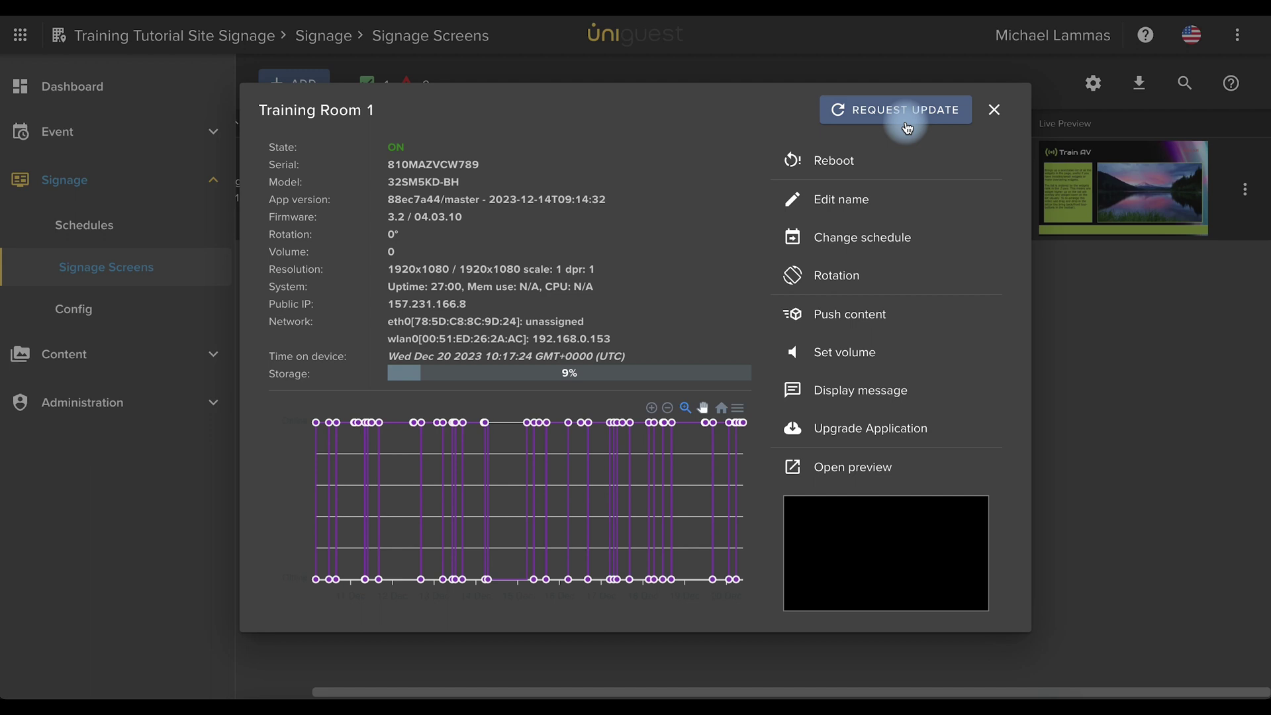
pyautogui.click(906, 126)
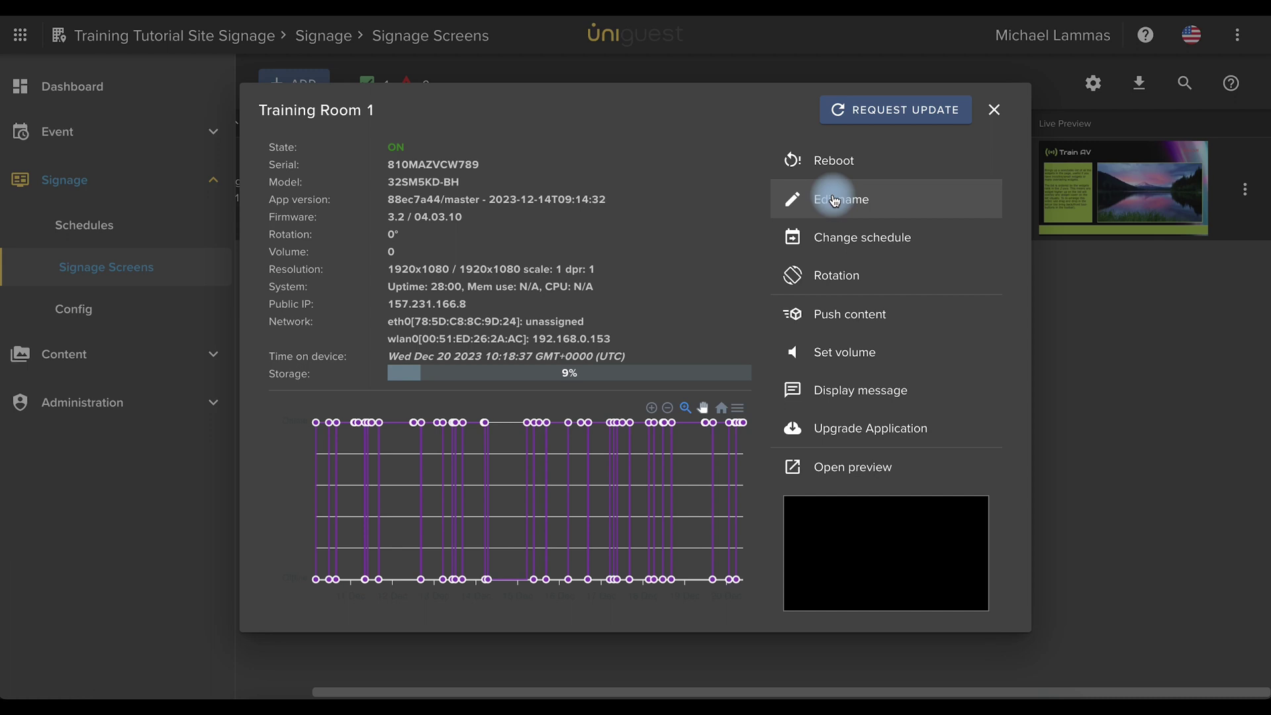
pyautogui.click(834, 200)
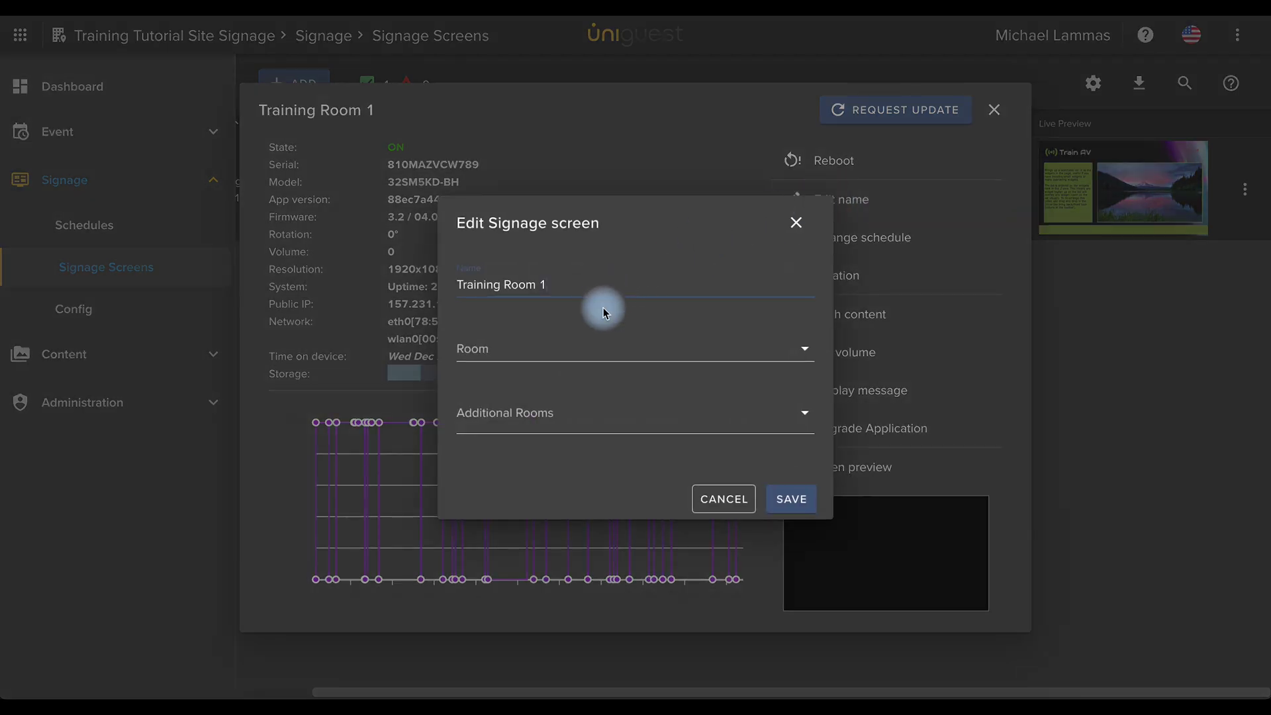
pyautogui.click(569, 359)
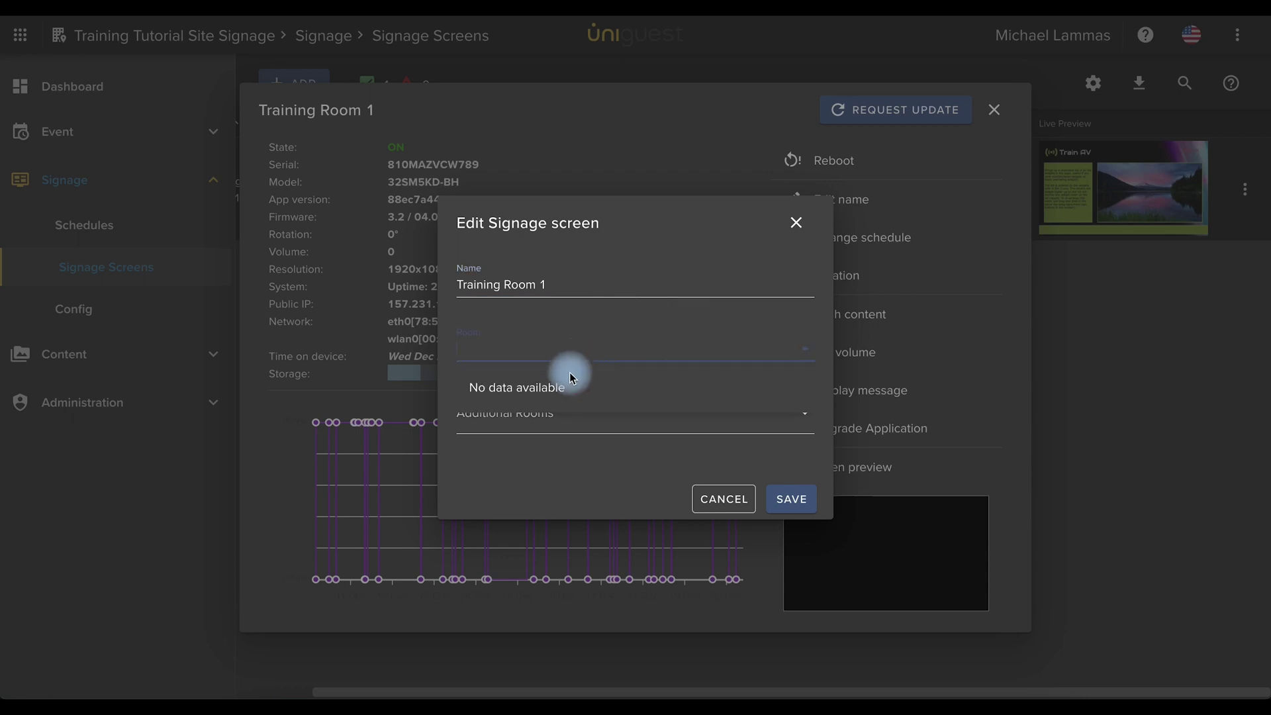
pyautogui.click(798, 223)
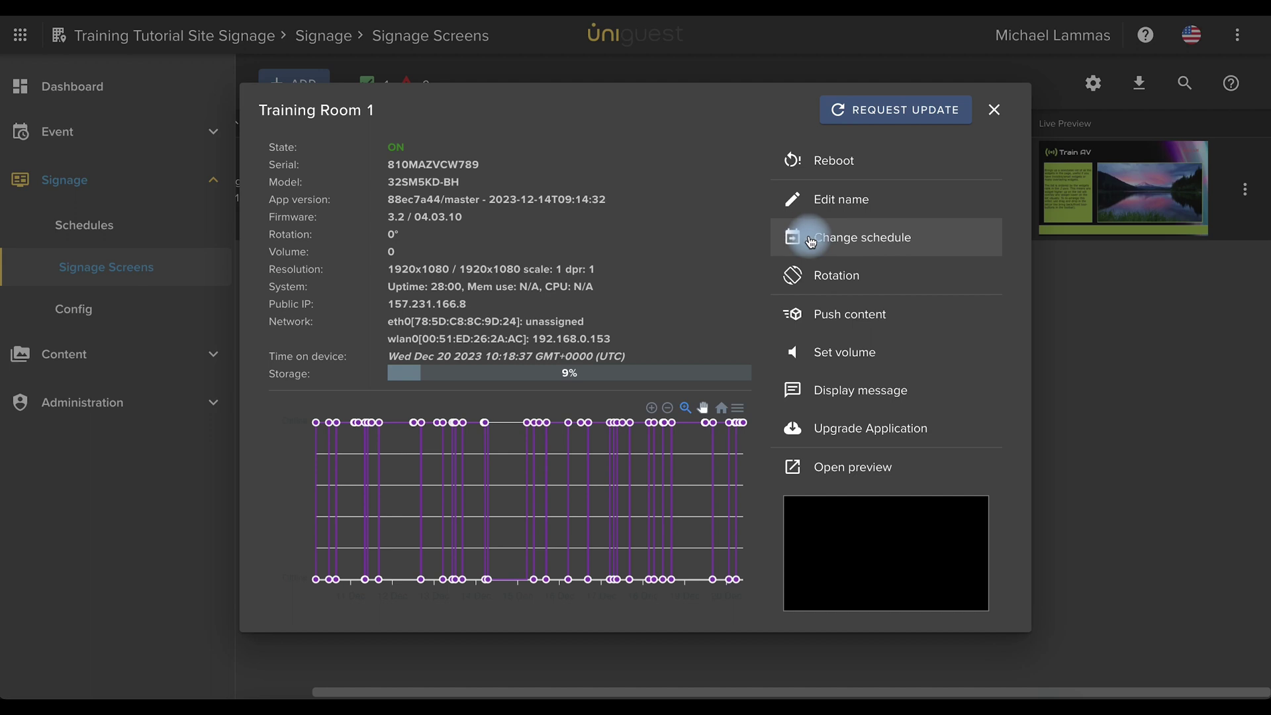
# - Change Training Room 1's schedule to Meeting Rooms, save, and confirm the switch
pyautogui.click(810, 240)
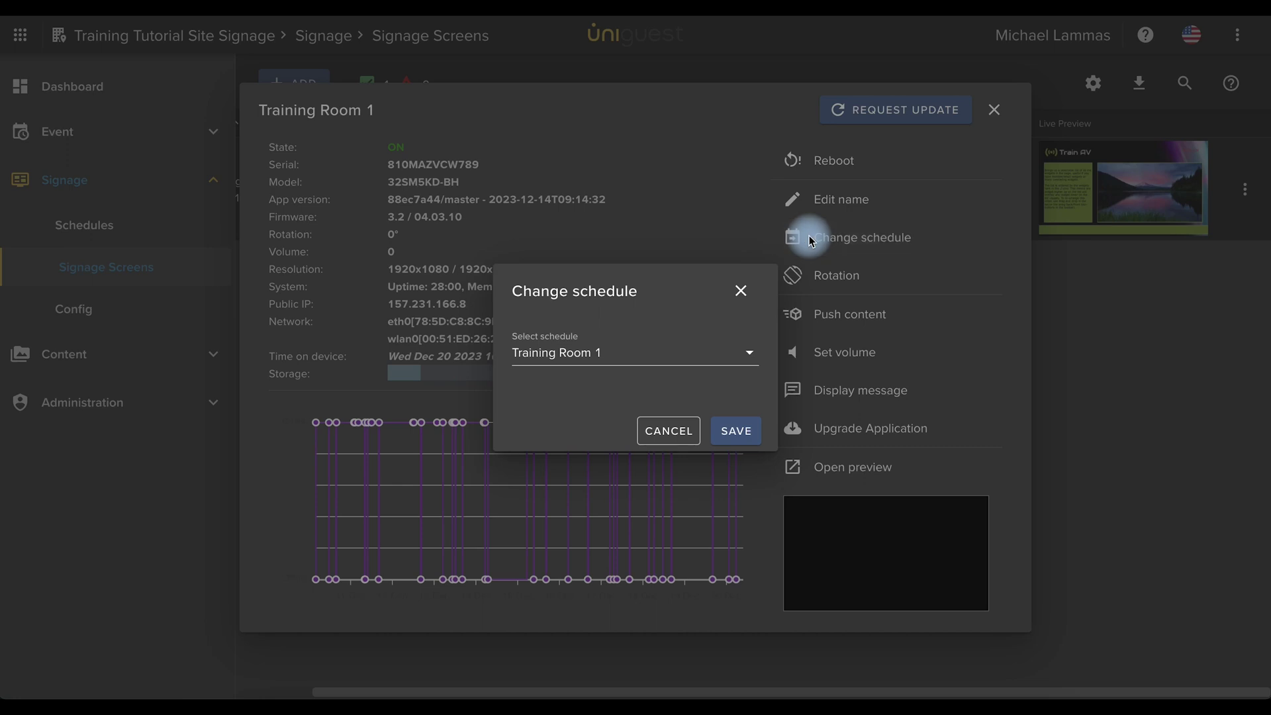
pyautogui.click(606, 355)
pyautogui.click(582, 390)
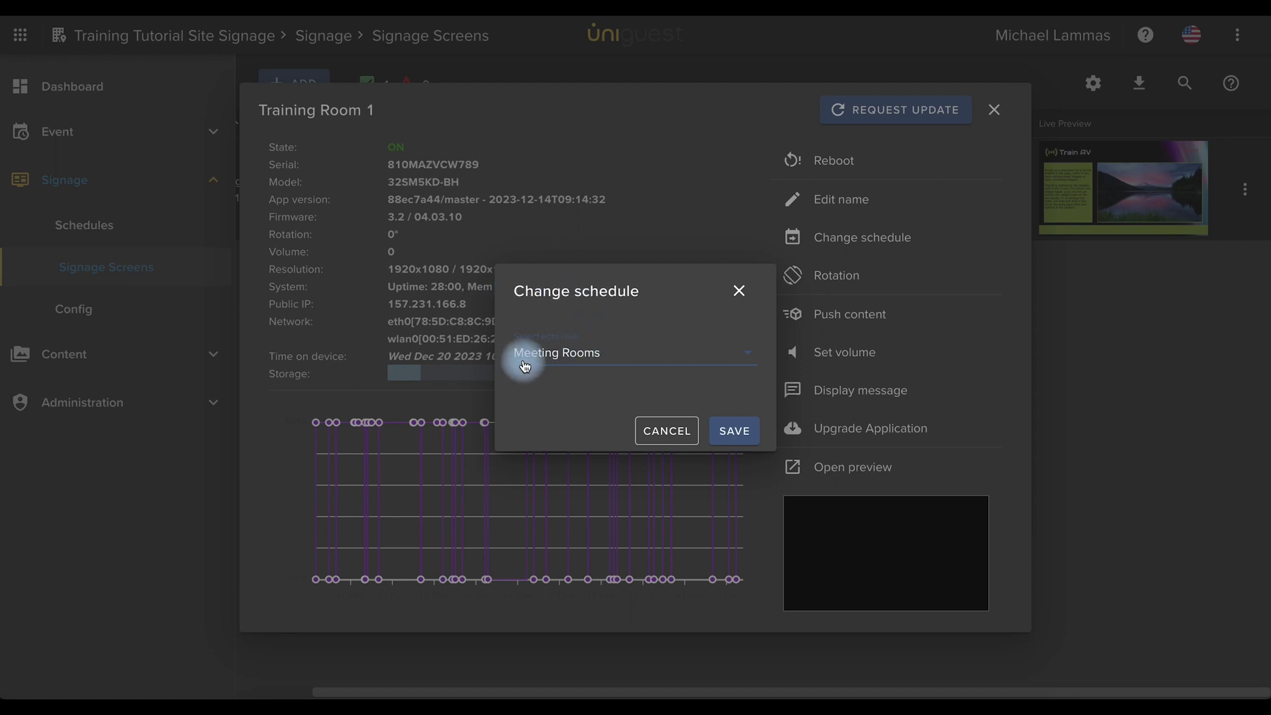
pyautogui.click(733, 430)
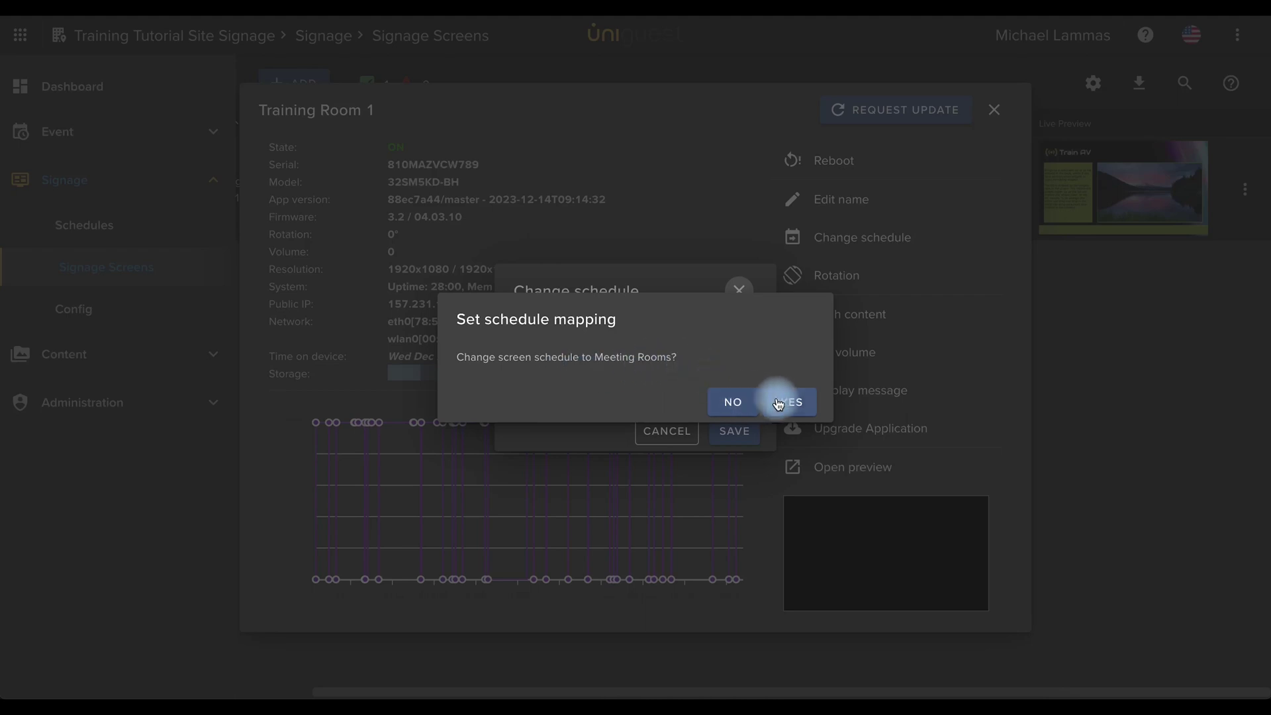
pyautogui.click(782, 402)
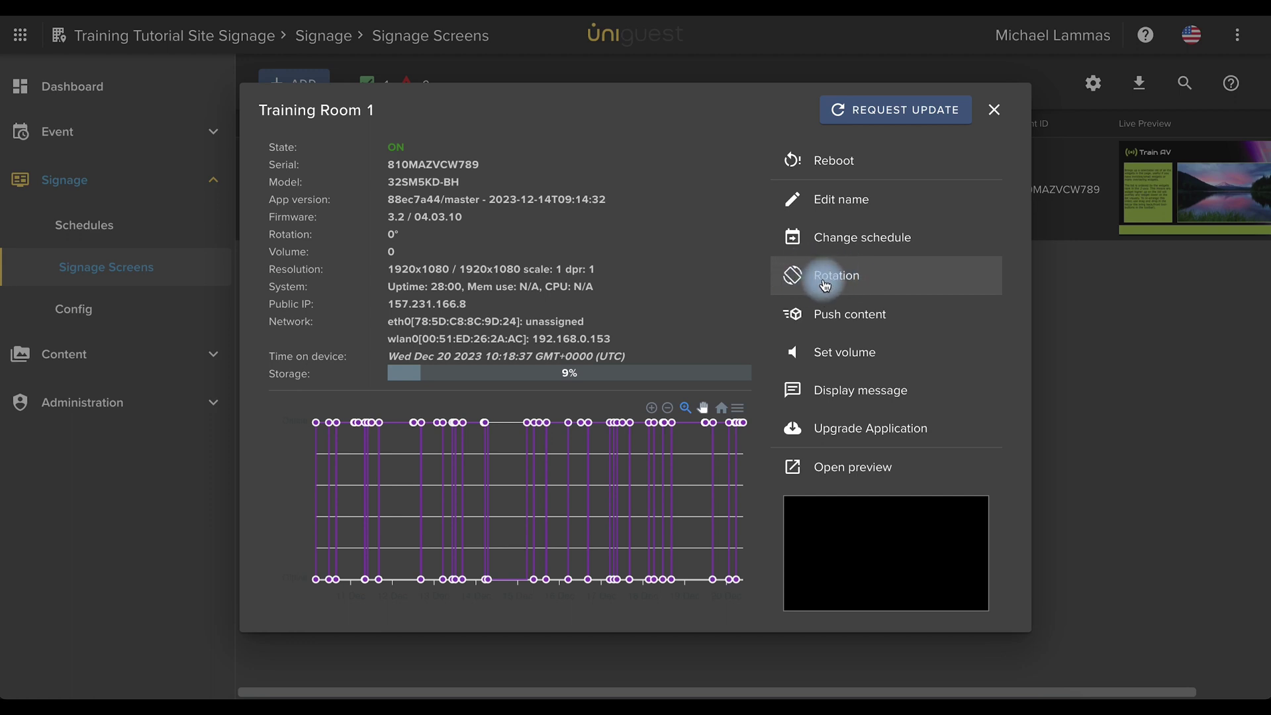
pyautogui.click(822, 320)
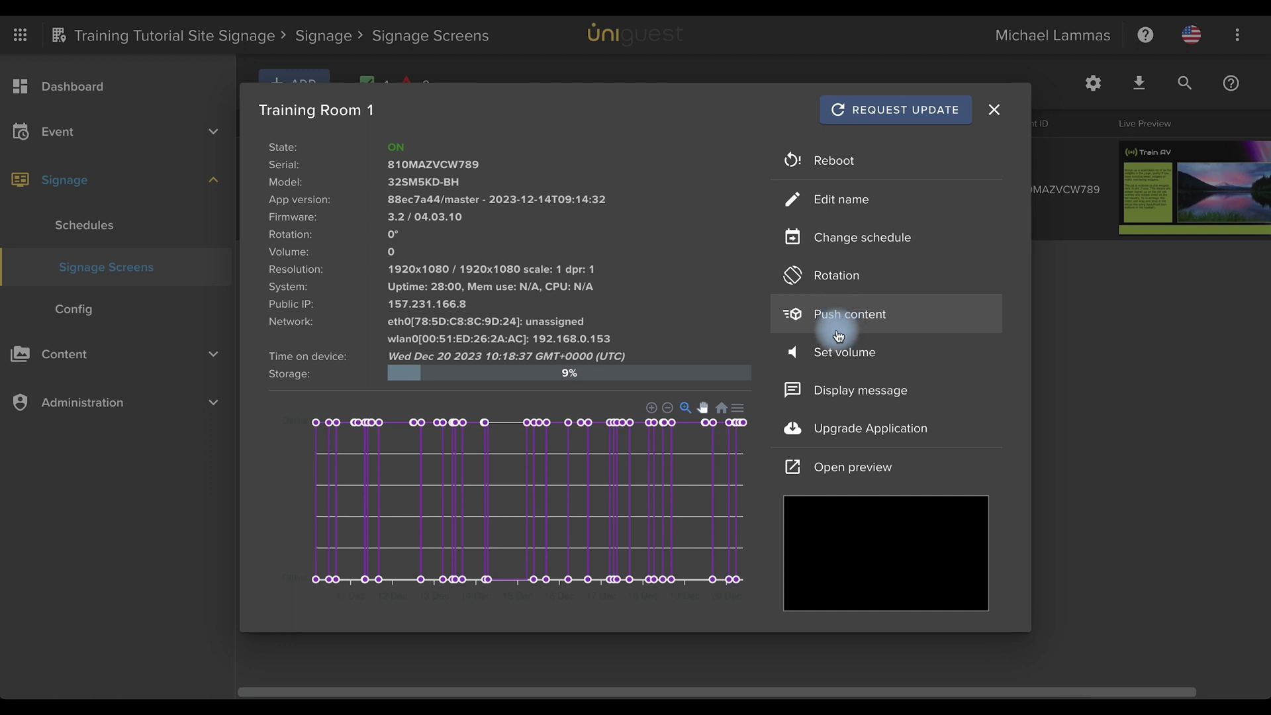
pyautogui.click(832, 353)
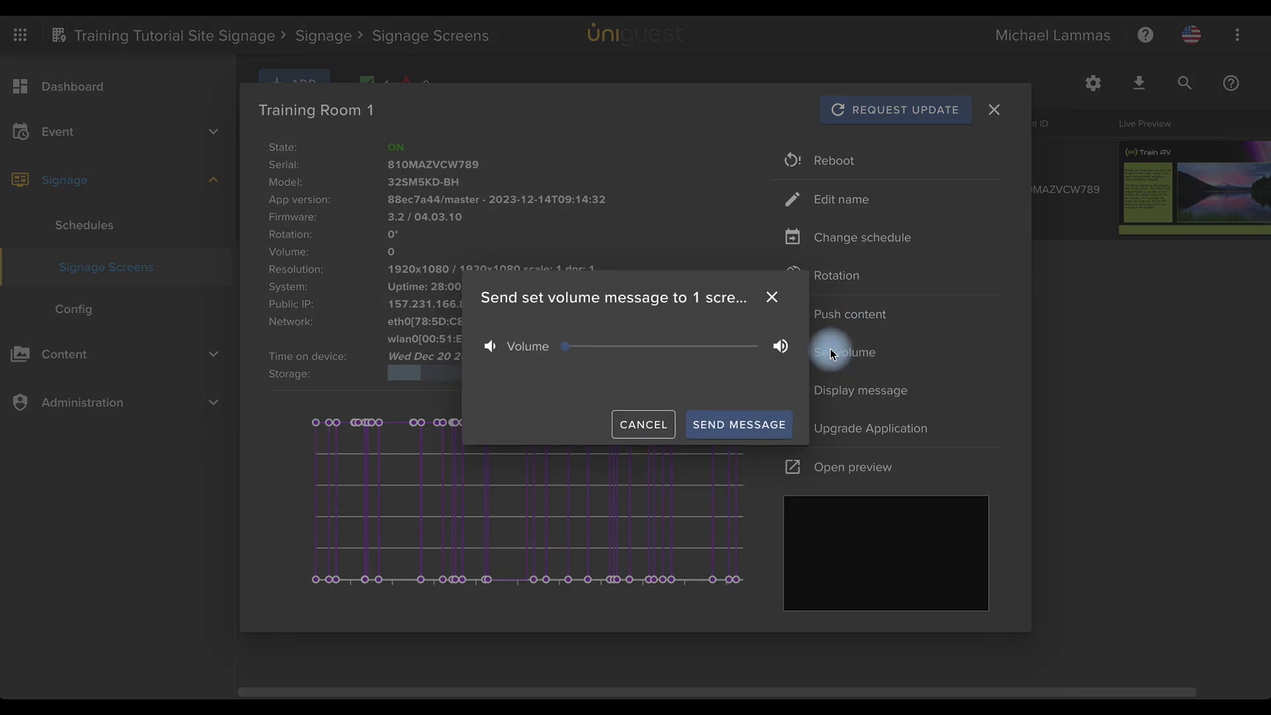
pyautogui.click(772, 297)
# - Display the message 'All Staff in Reception' on Training Room 1 for the default 30 seconds
pyautogui.click(874, 389)
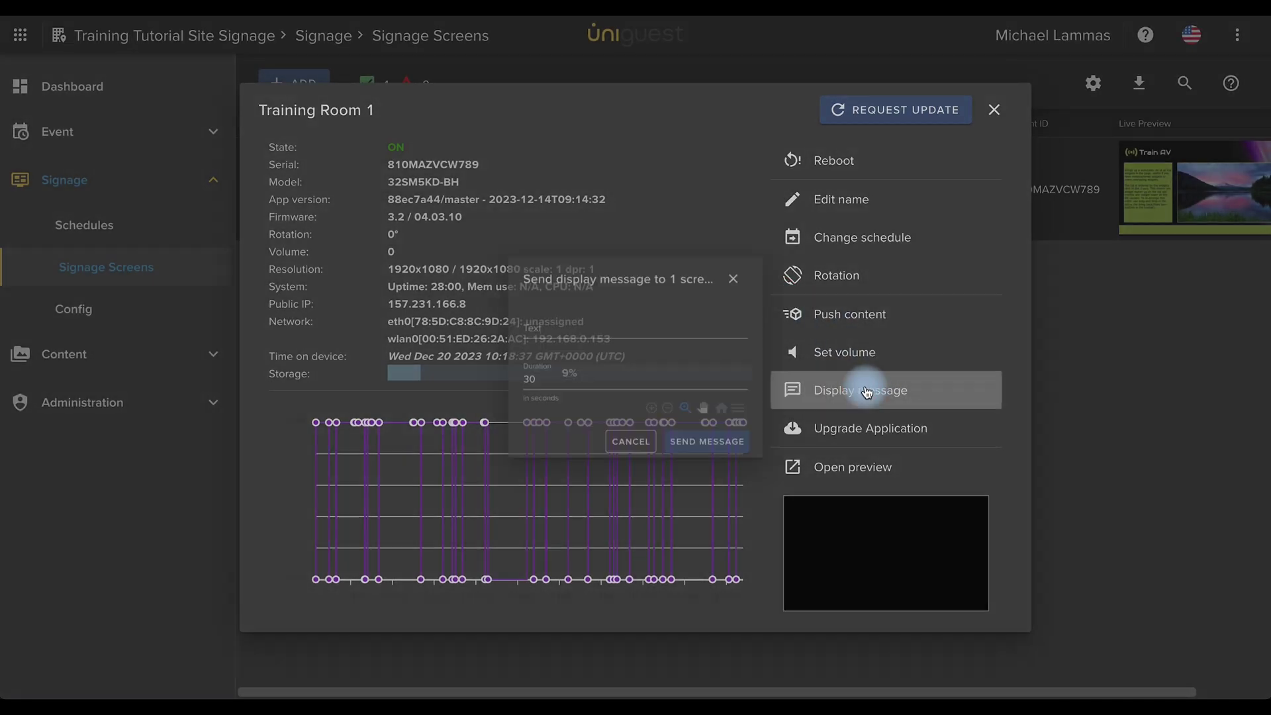
pyautogui.click(594, 324)
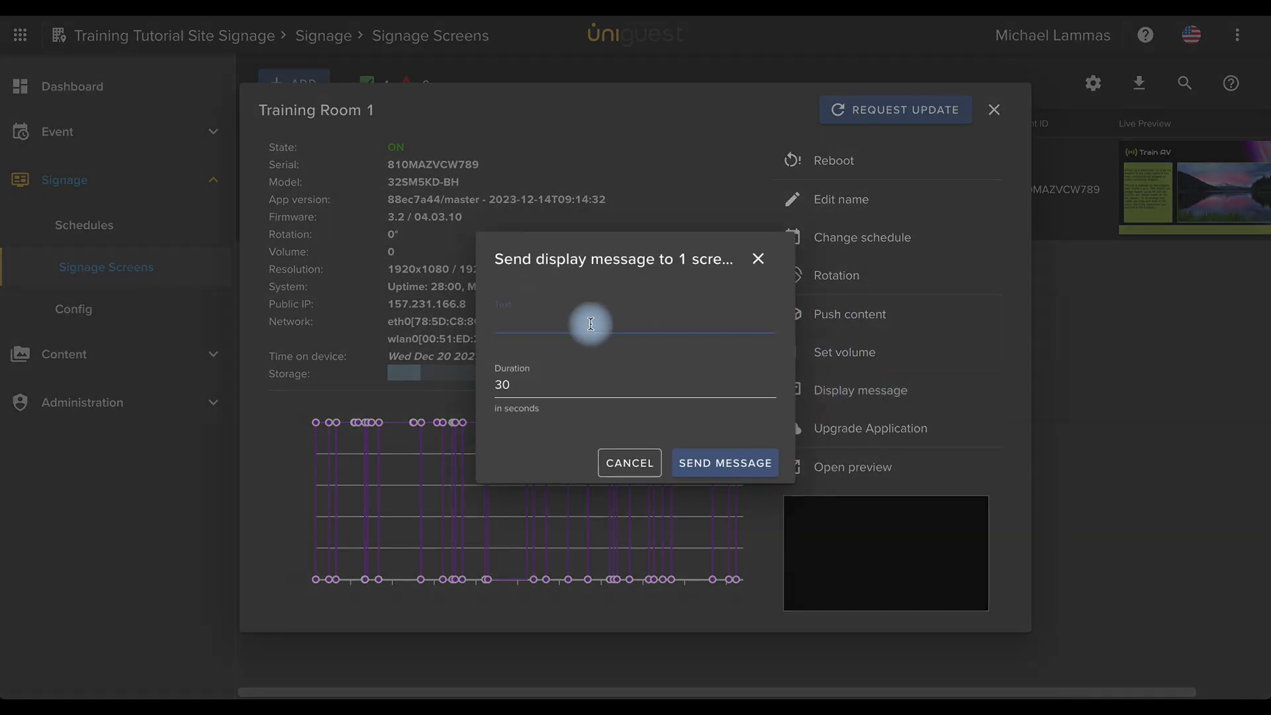
pyautogui.write('All Staff')
pyautogui.write(' in Rec')
pyautogui.write('eption')
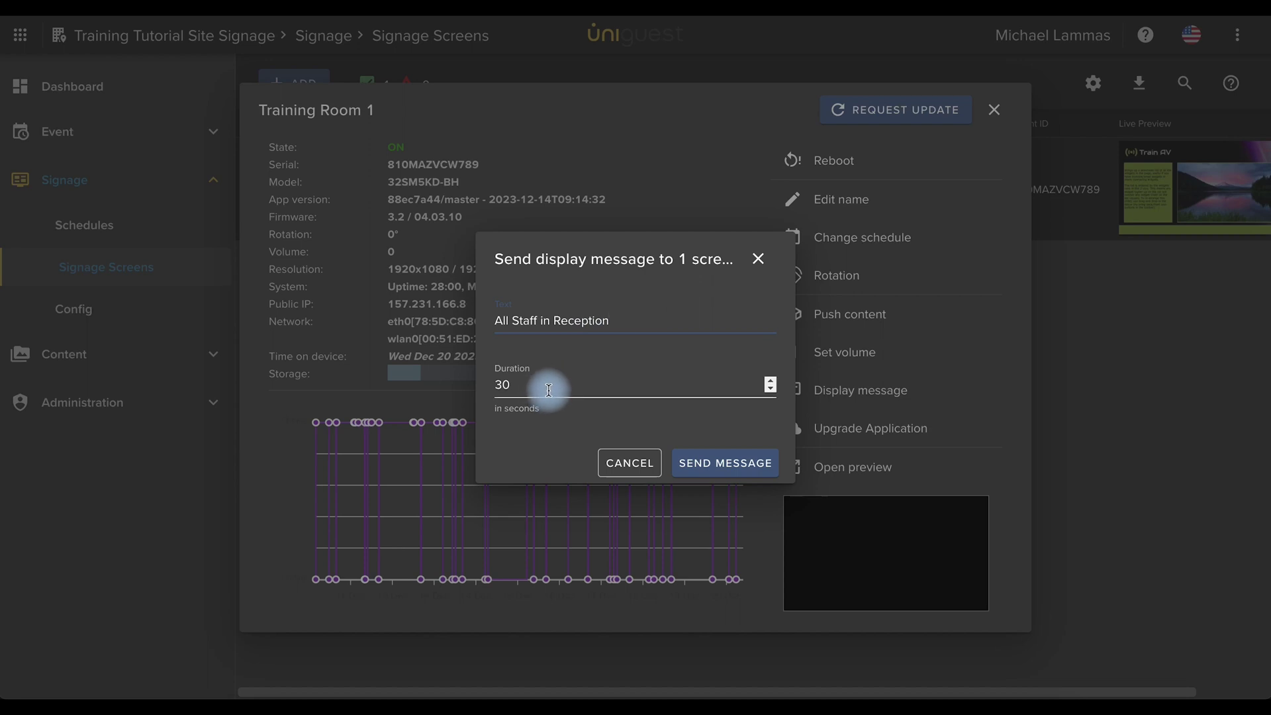
pyautogui.click(703, 464)
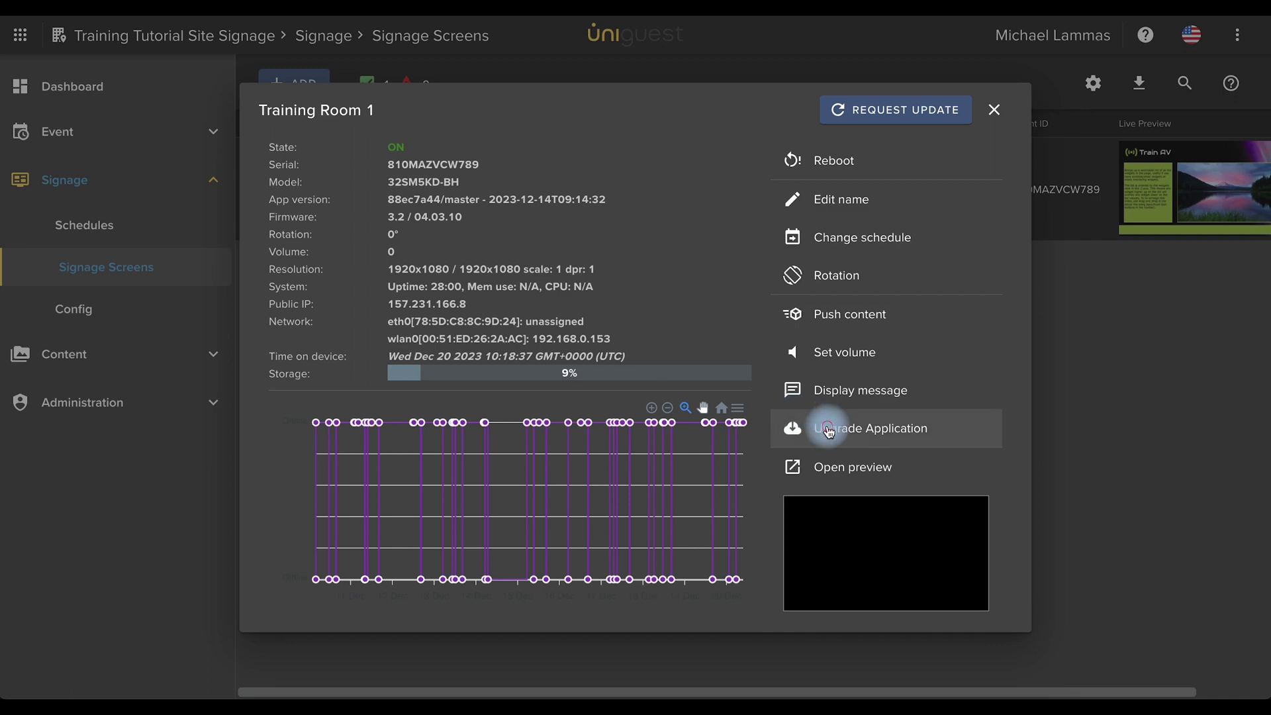
pyautogui.click(829, 430)
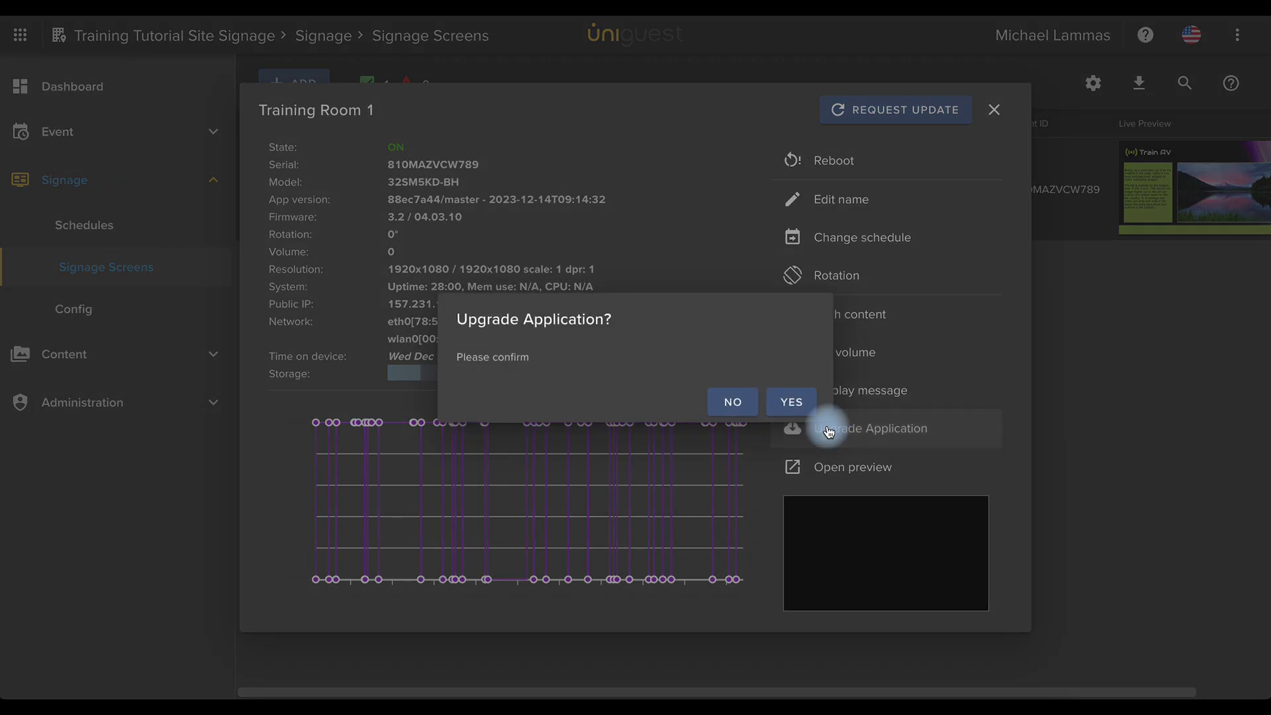
pyautogui.click(744, 402)
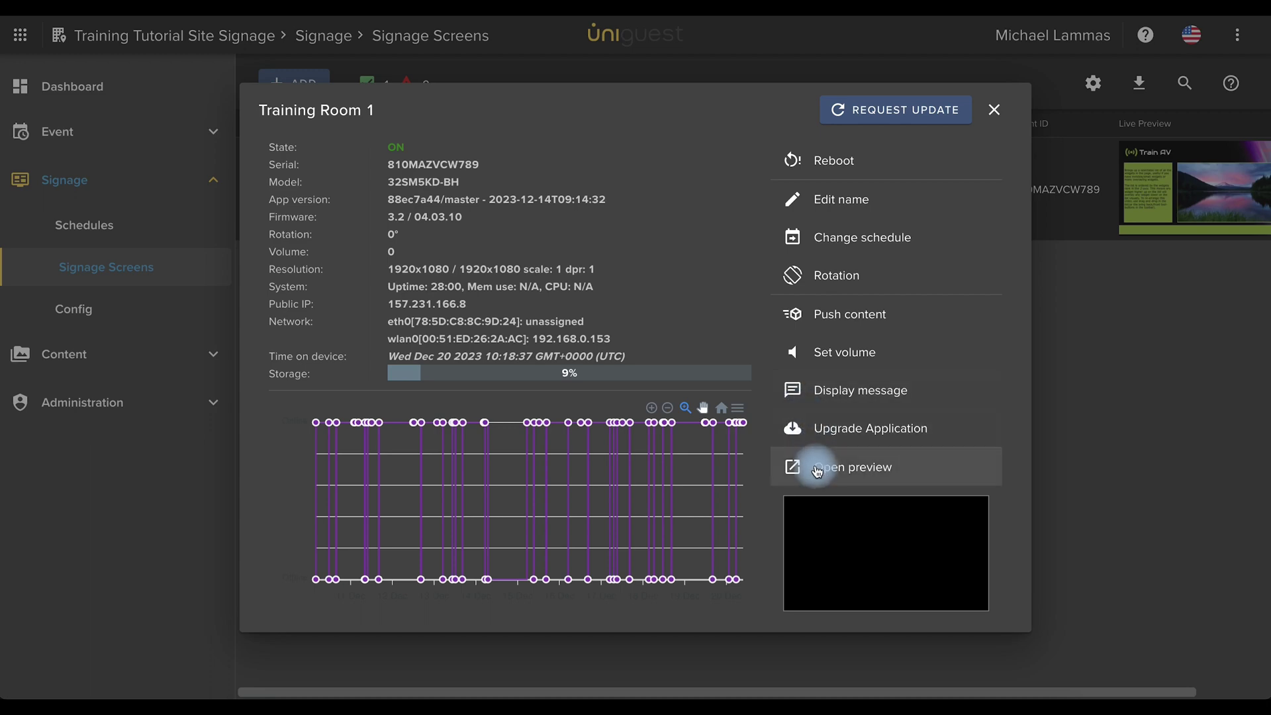
pyautogui.click(817, 469)
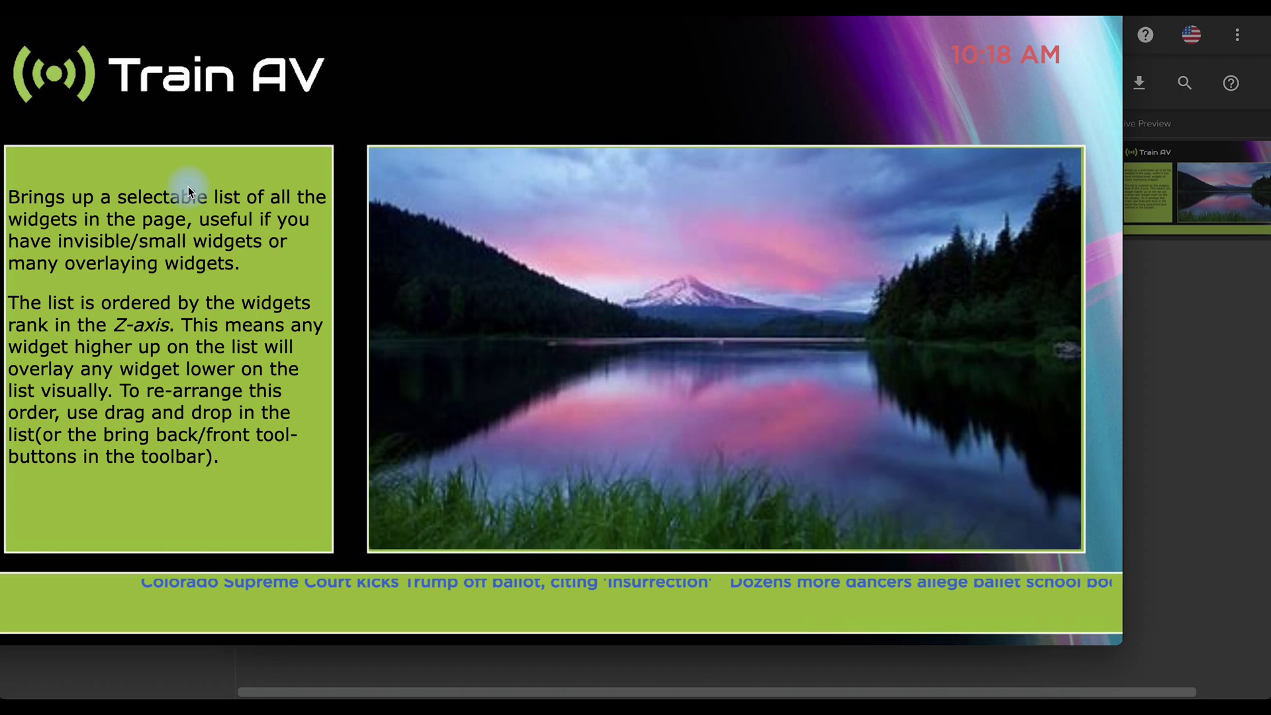
pyautogui.press('Escape')
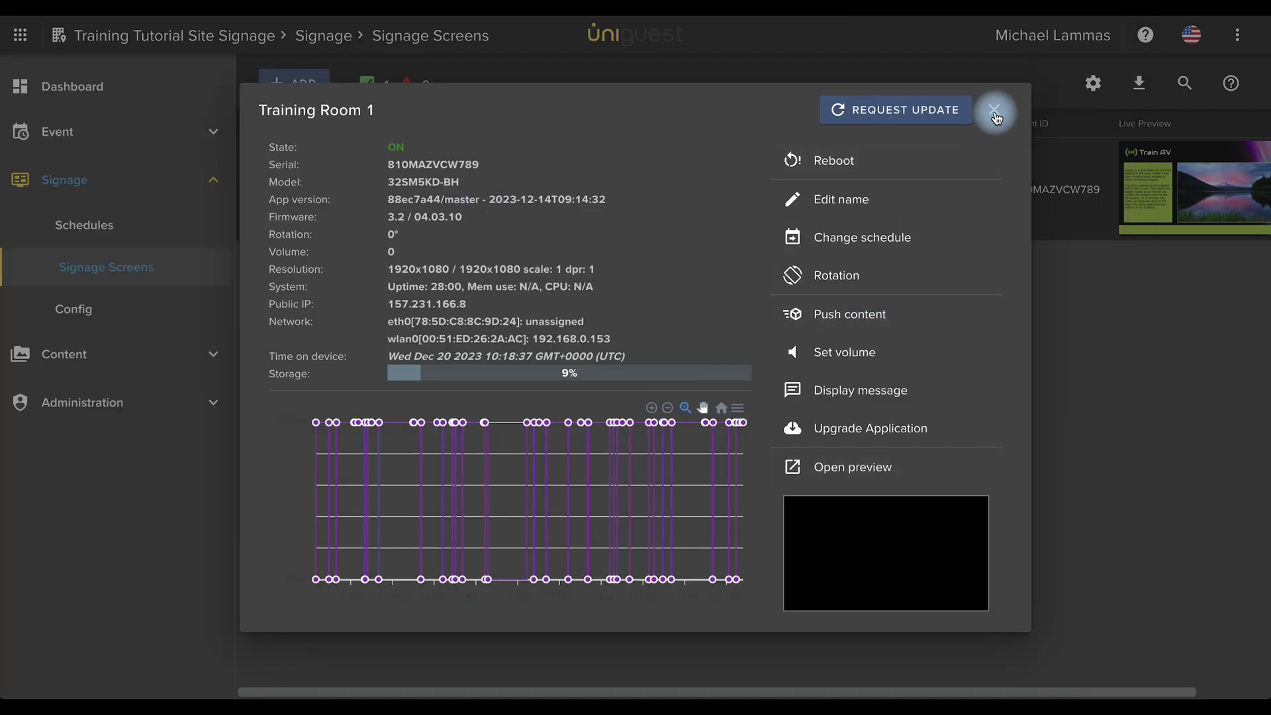
# - Close the details panel and reassign the screen to the Training Room 1 schedule, confirming the change
pyautogui.click(995, 112)
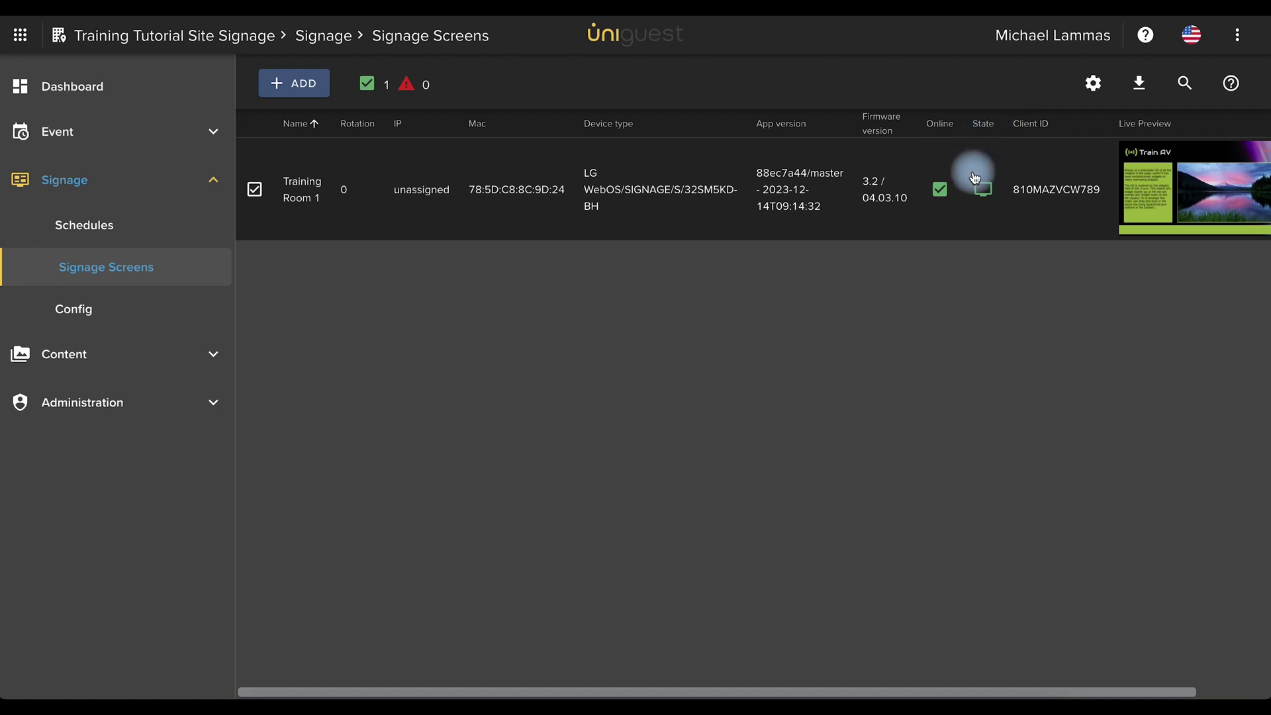
pyautogui.click(1244, 190)
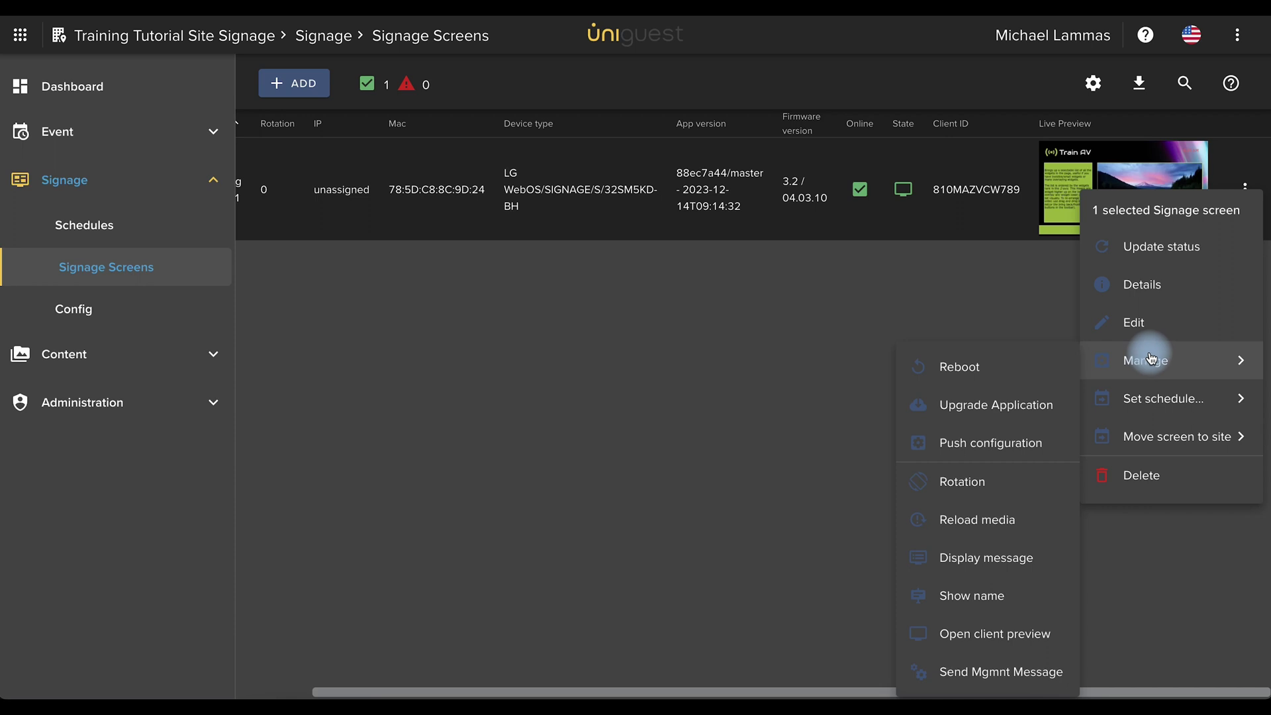
pyautogui.moveTo(1162, 398)
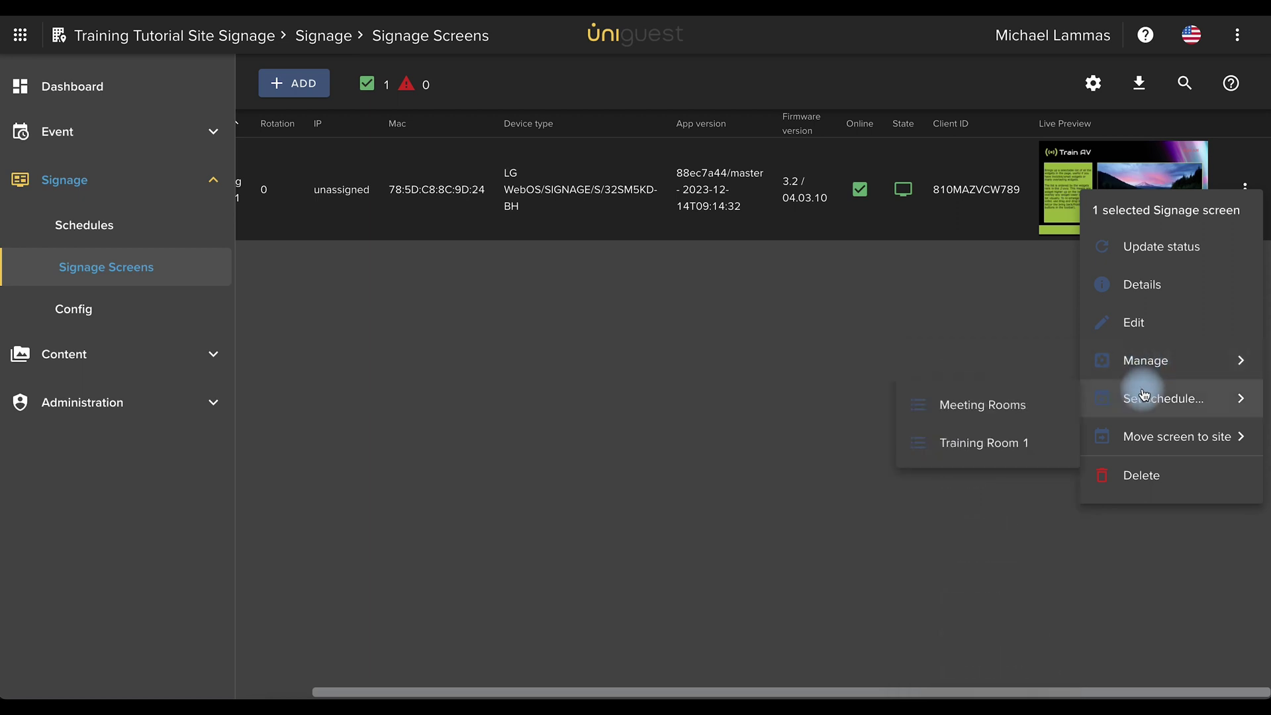
pyautogui.click(1005, 445)
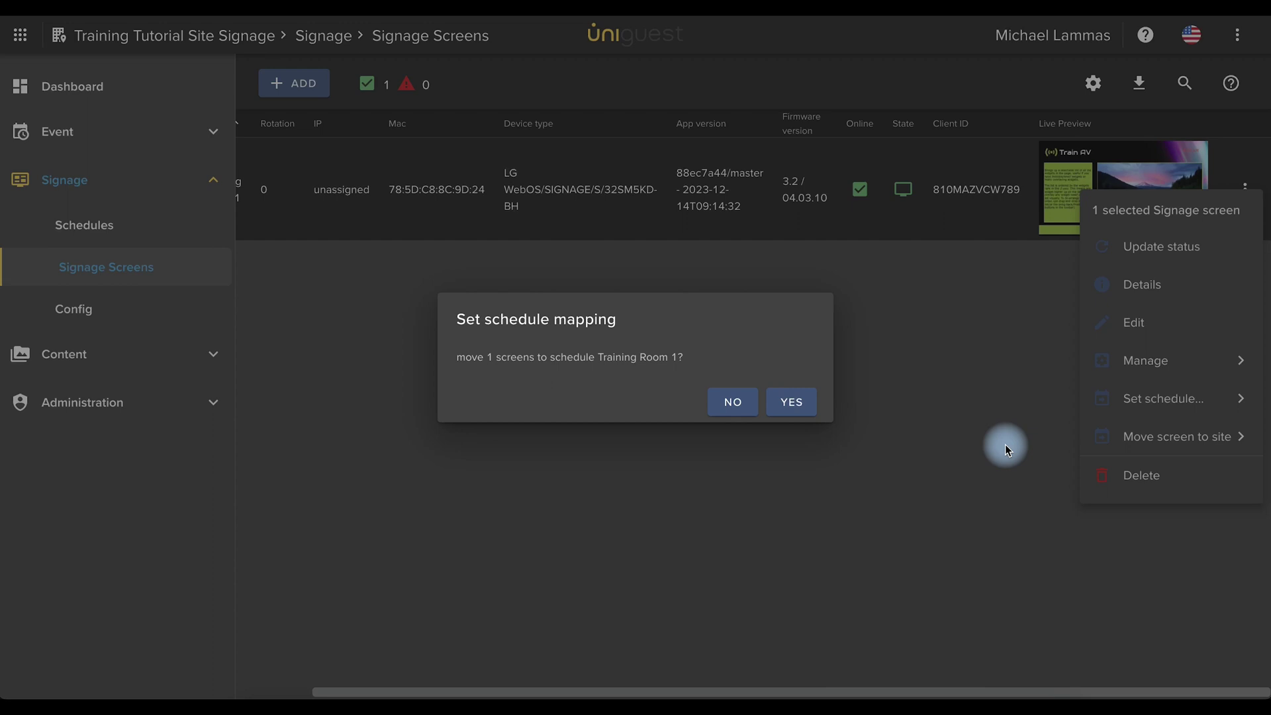
pyautogui.click(801, 407)
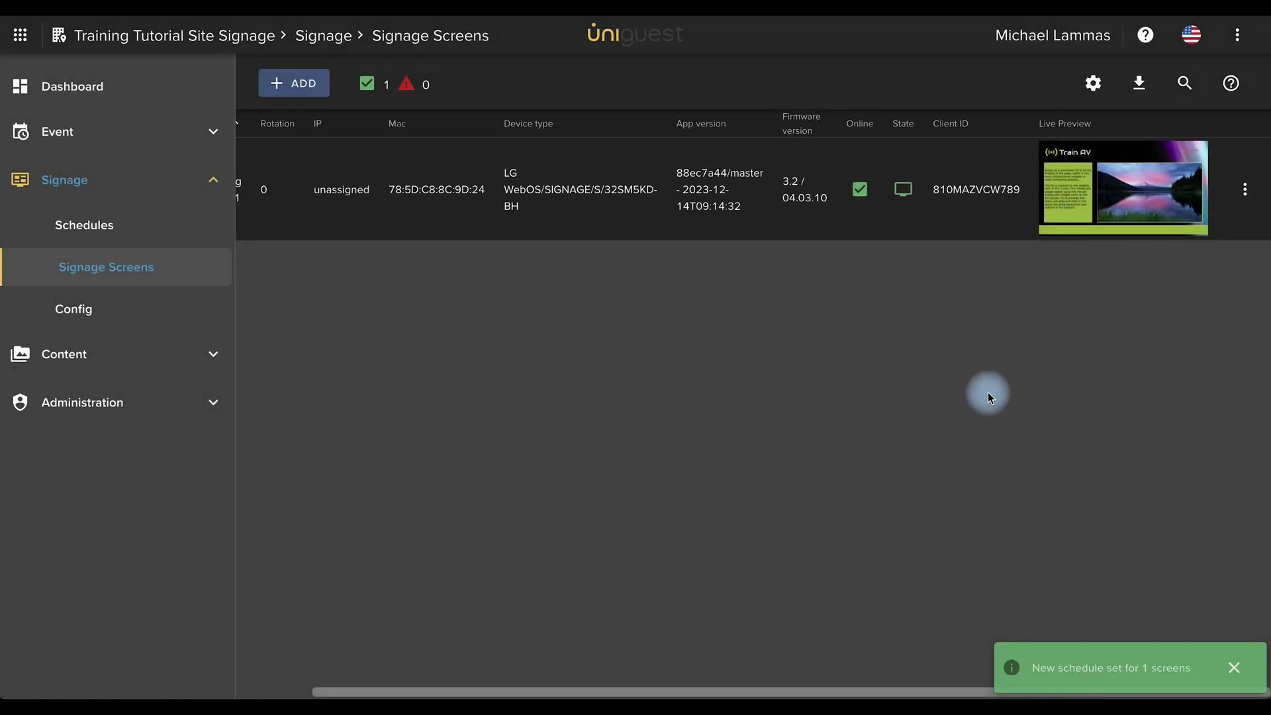
# - Open Training Room 1's action menu and browse the Move screen to site list without moving it
pyautogui.click(1245, 189)
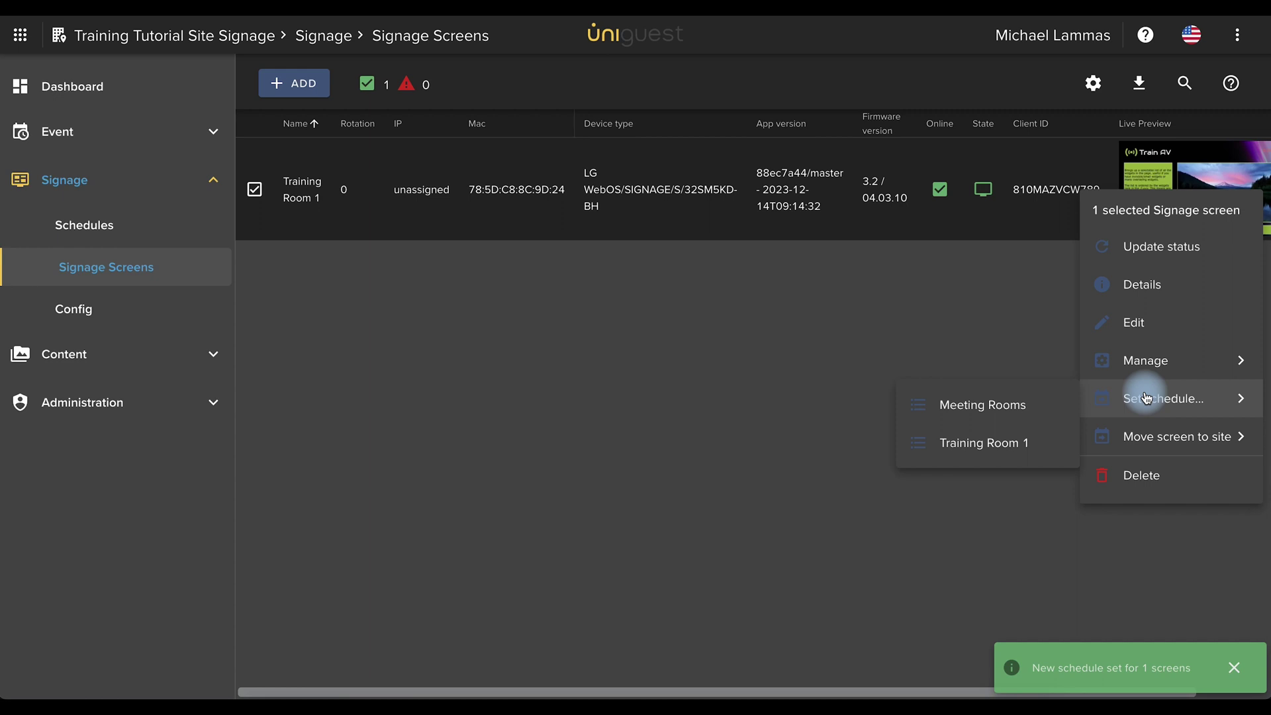
pyautogui.moveTo(1177, 437)
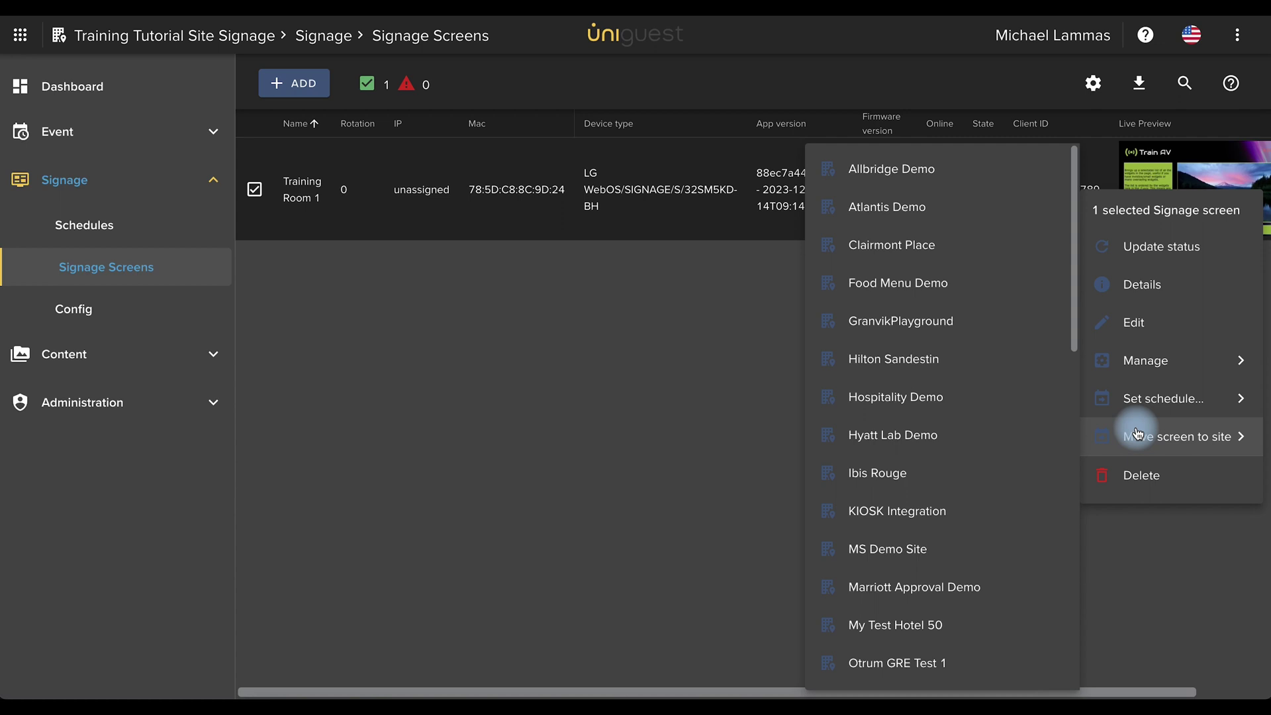
pyautogui.click(880, 427)
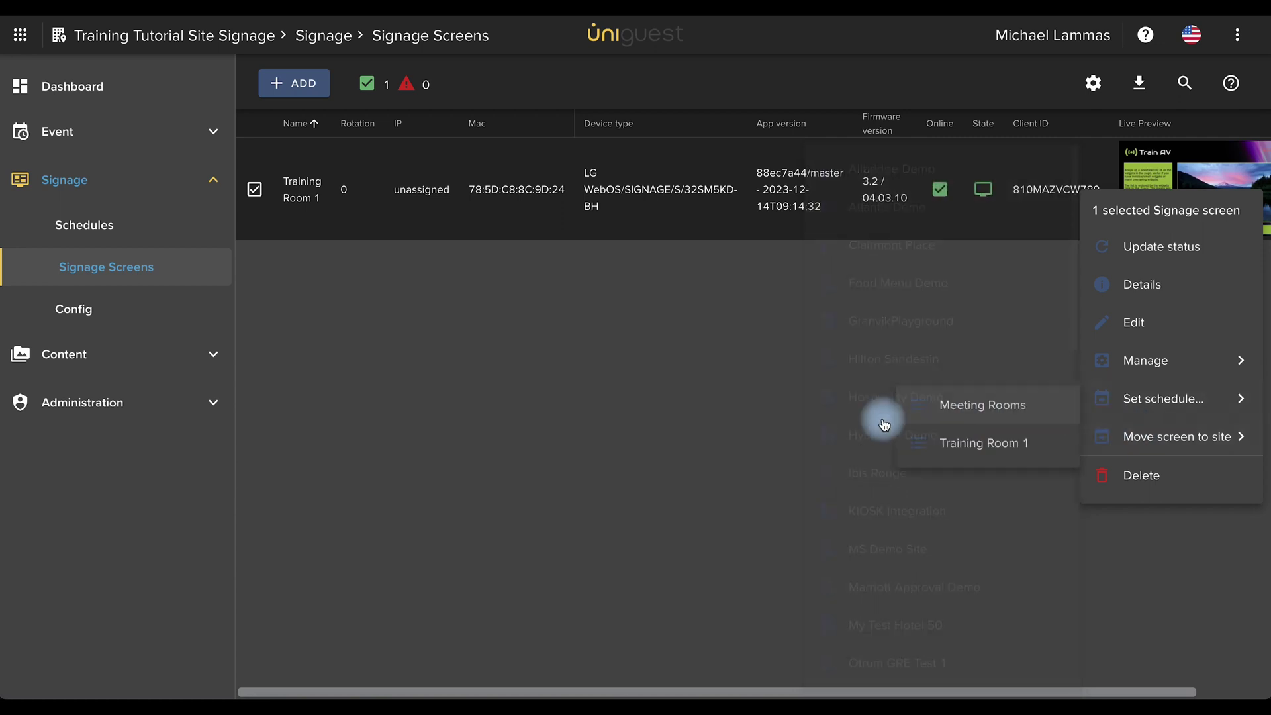